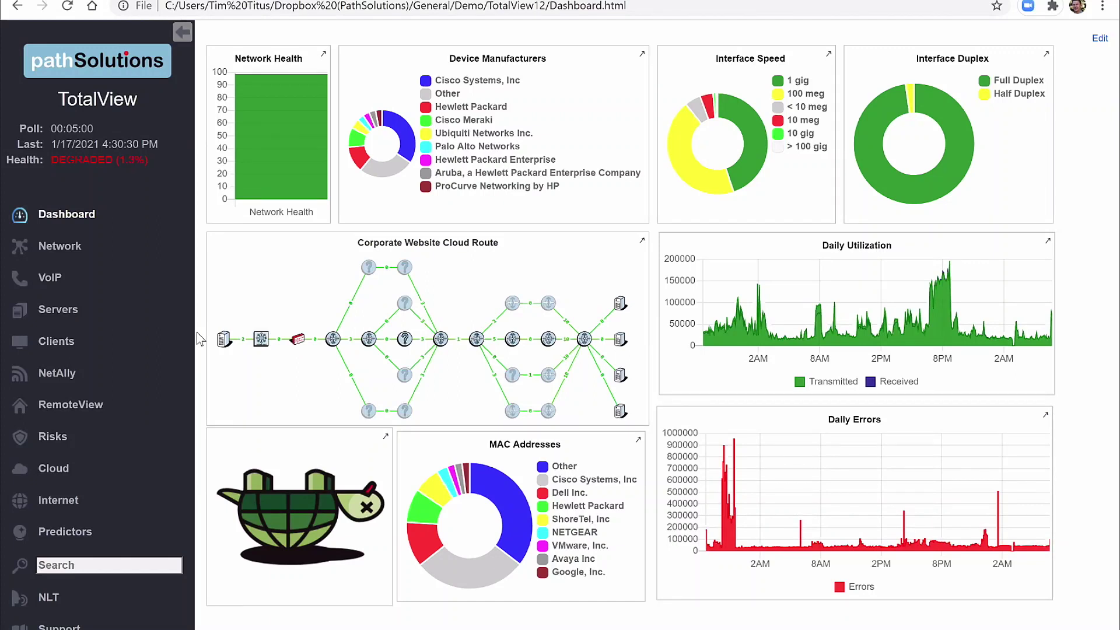
Go from the Dashboard to the Network Devices list, grouped by site and health.
left_click(61, 255)
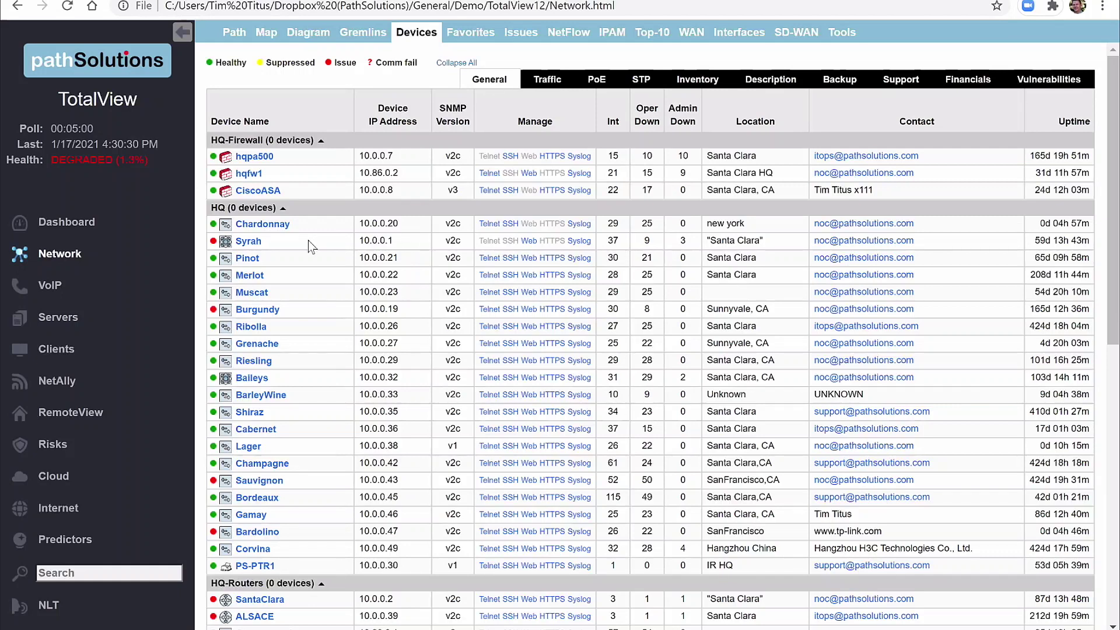
Open the Syrah device page to see its interfaces' errors, utilization, speed and status.
mouse_move(247, 246)
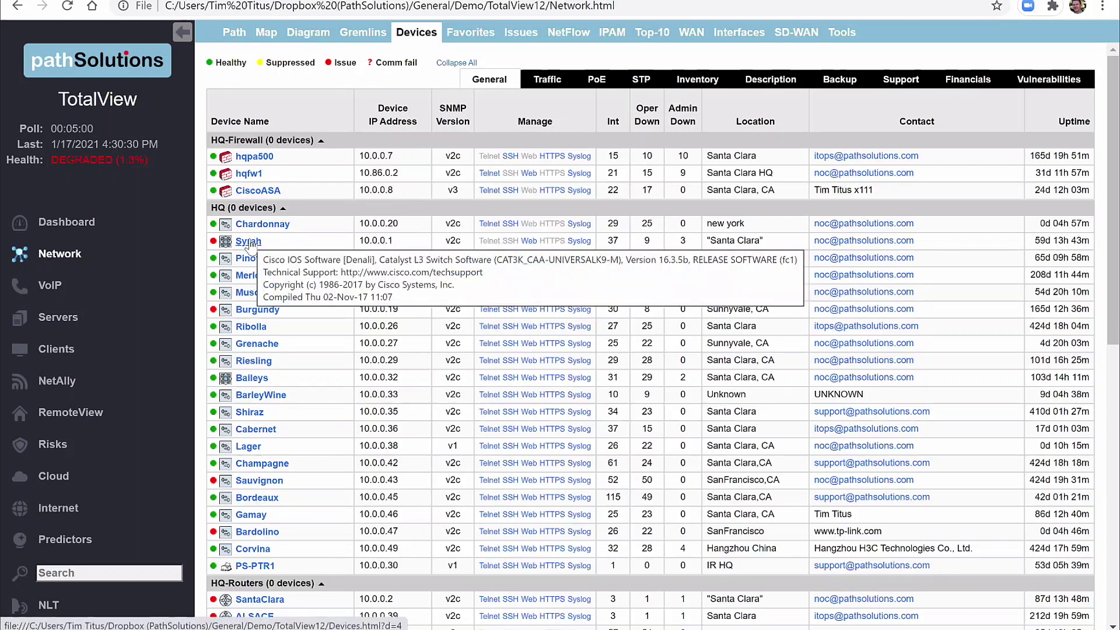
left_click(248, 242)
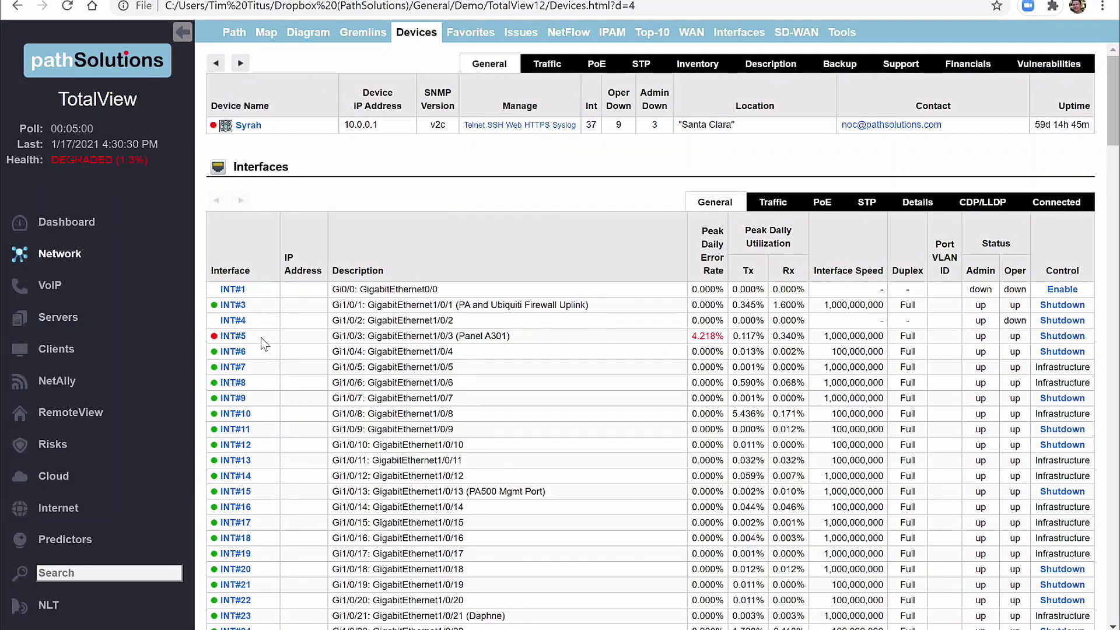
left_click(961, 66)
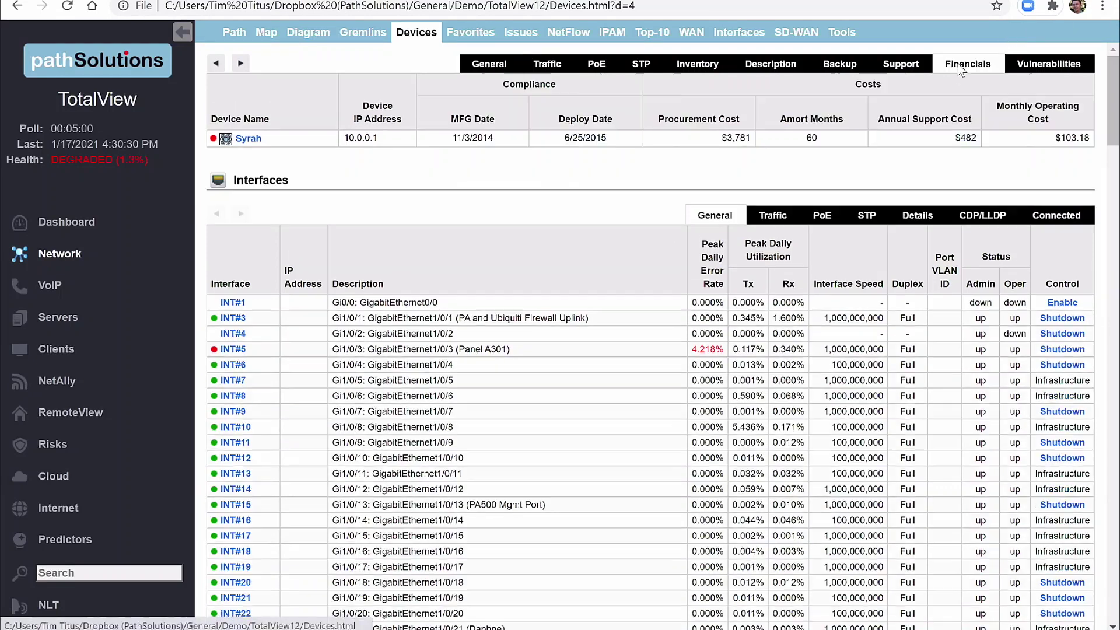
left_click(489, 66)
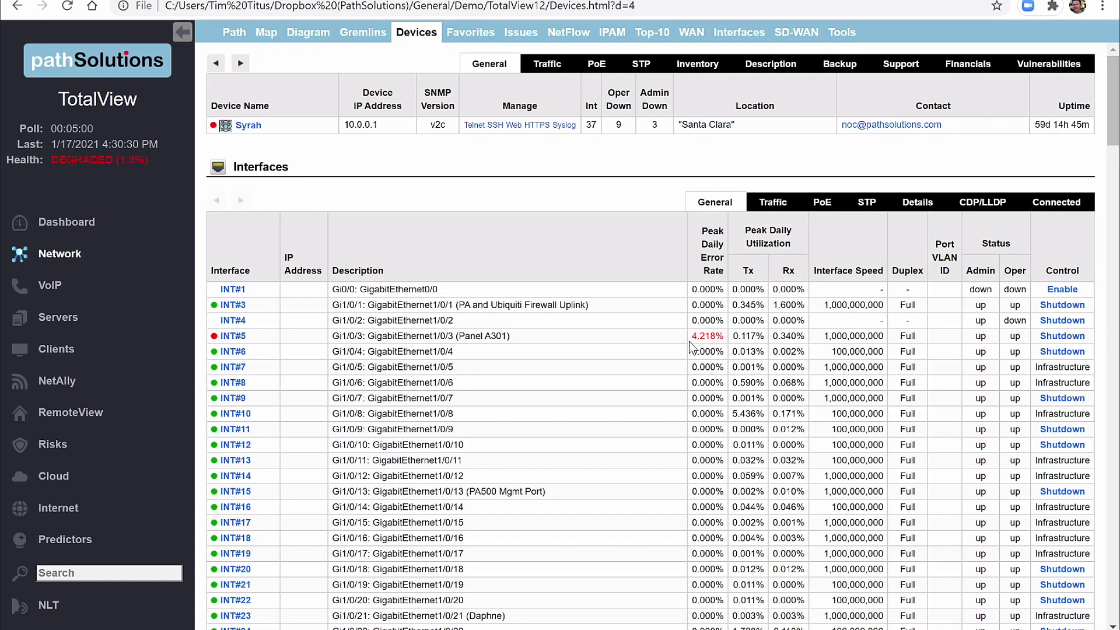
left_click(983, 203)
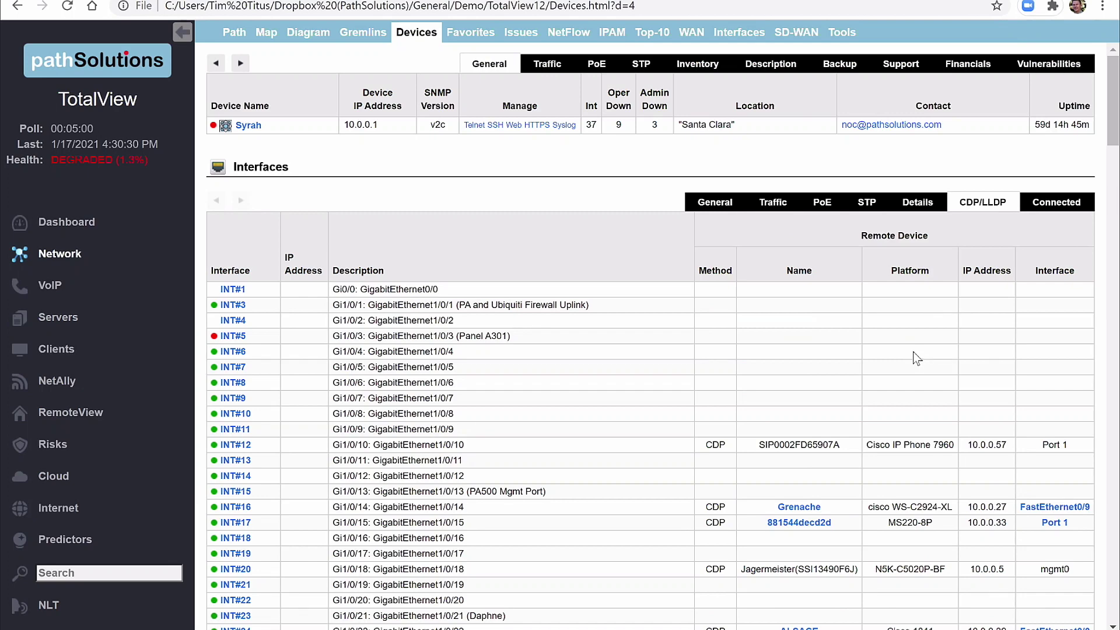
left_click(1037, 206)
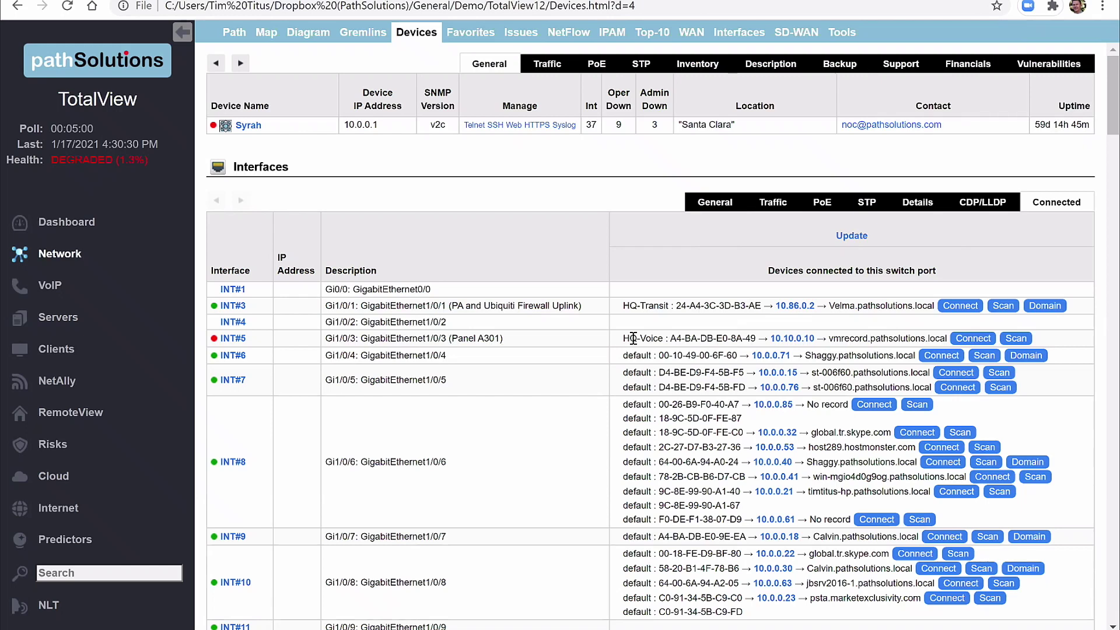
mouse_move(634, 338)
mouse_move(681, 340)
left_click(710, 207)
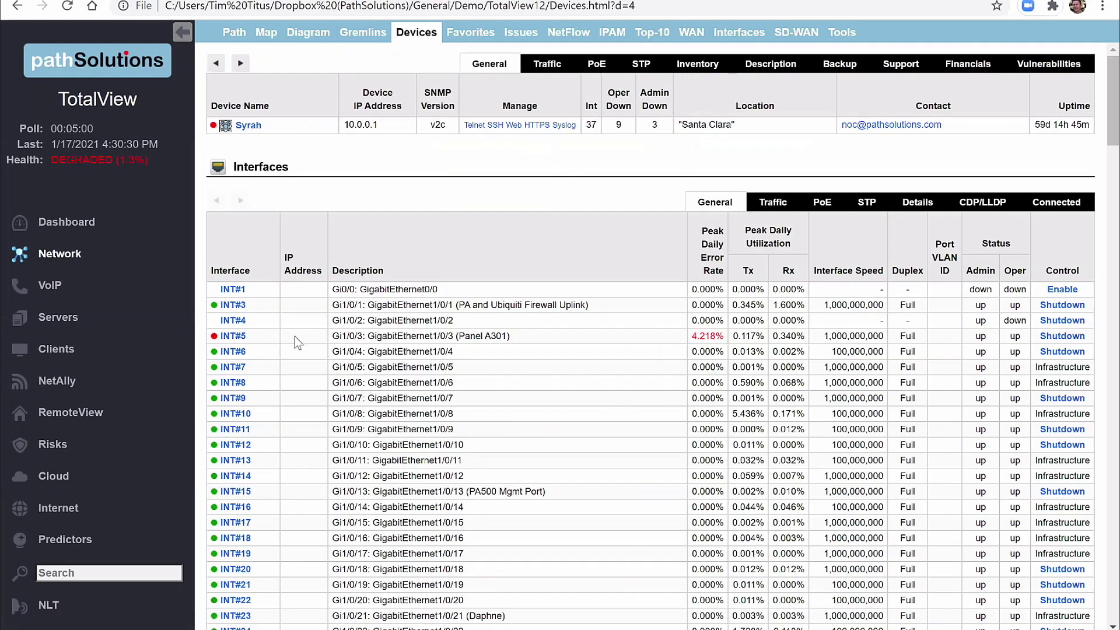
Open interface INT#5 and highlight the FCS cable-fault explanation in its Network Prescription.
left_click(235, 337)
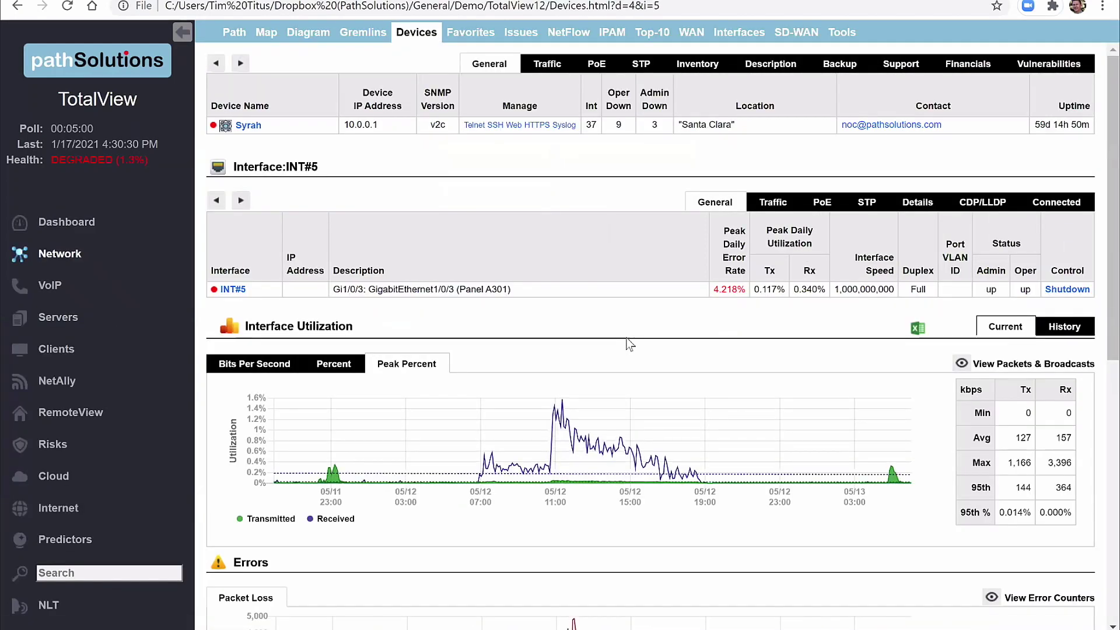
scroll(630, 344, "down", 4)
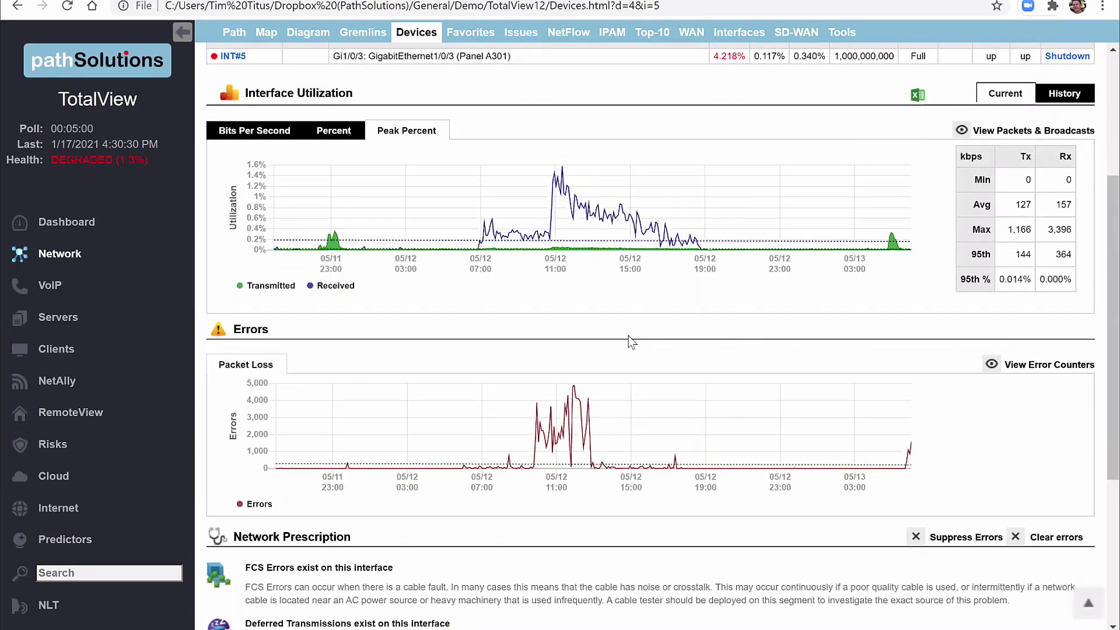
scroll(630, 341, "down", 3)
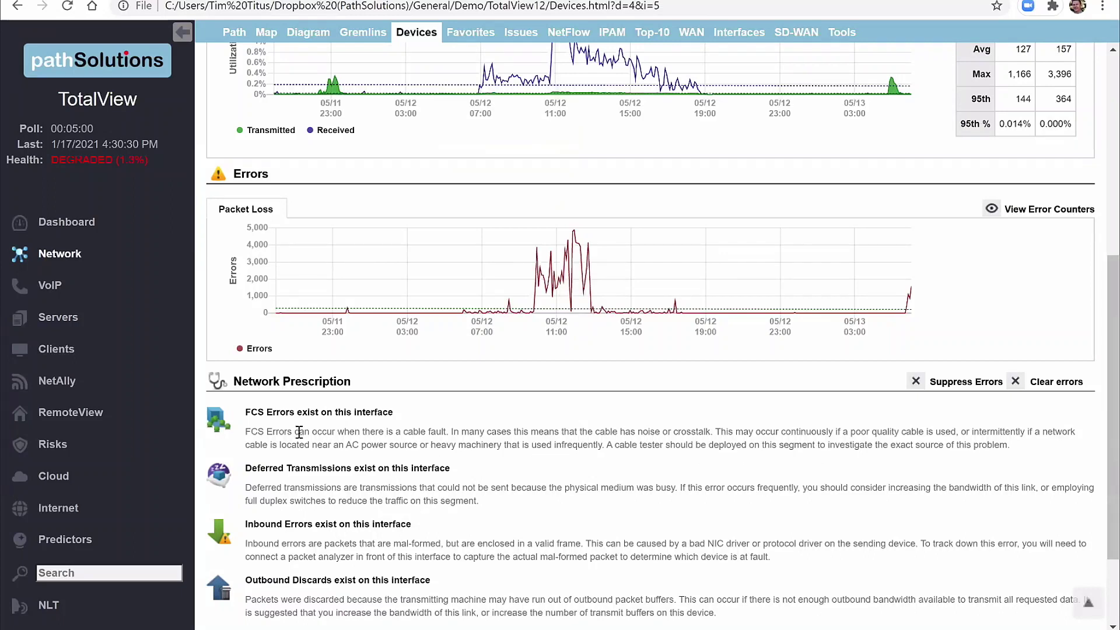
left_click_drag(294, 432, 450, 432)
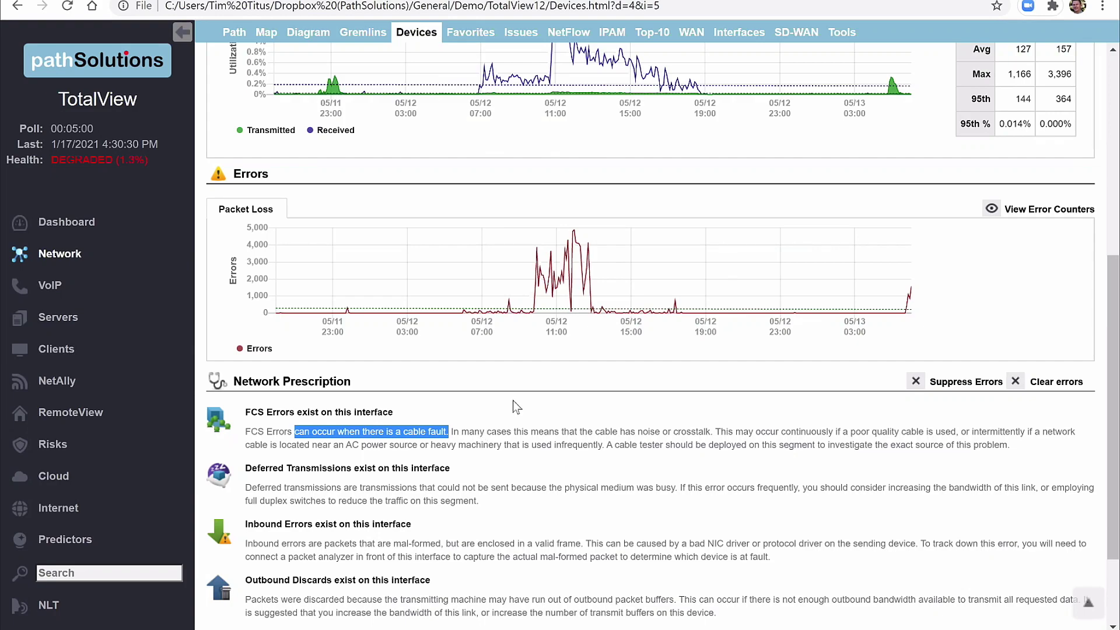
scroll(512, 400, "up", 7)
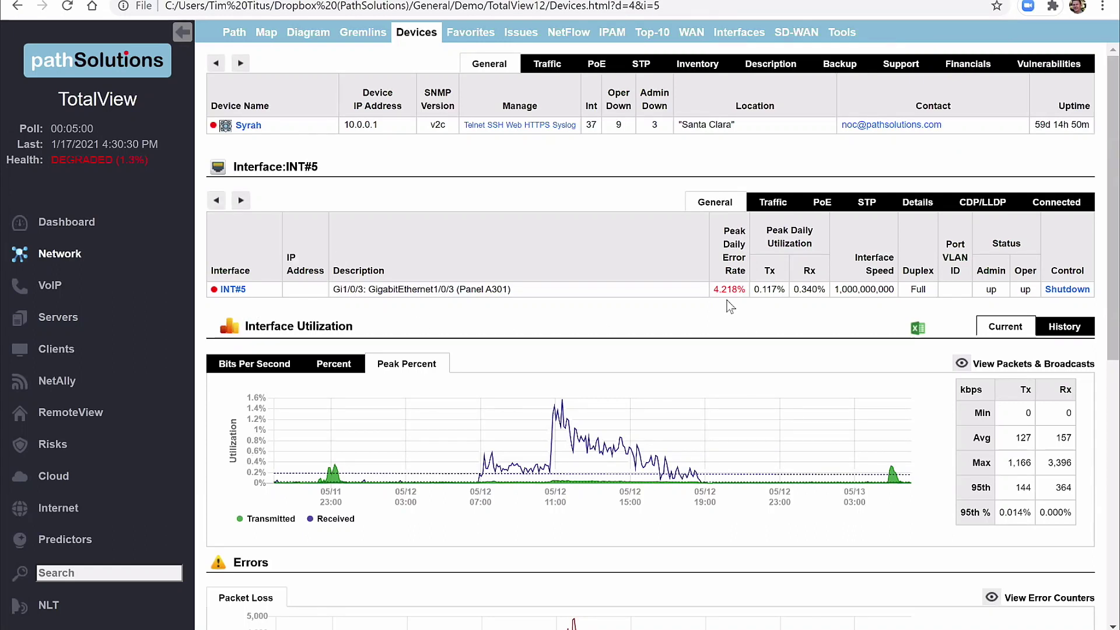
Glance at INT#5's connected device, return to its statistics, then reveal the error counter table.
left_click(1053, 204)
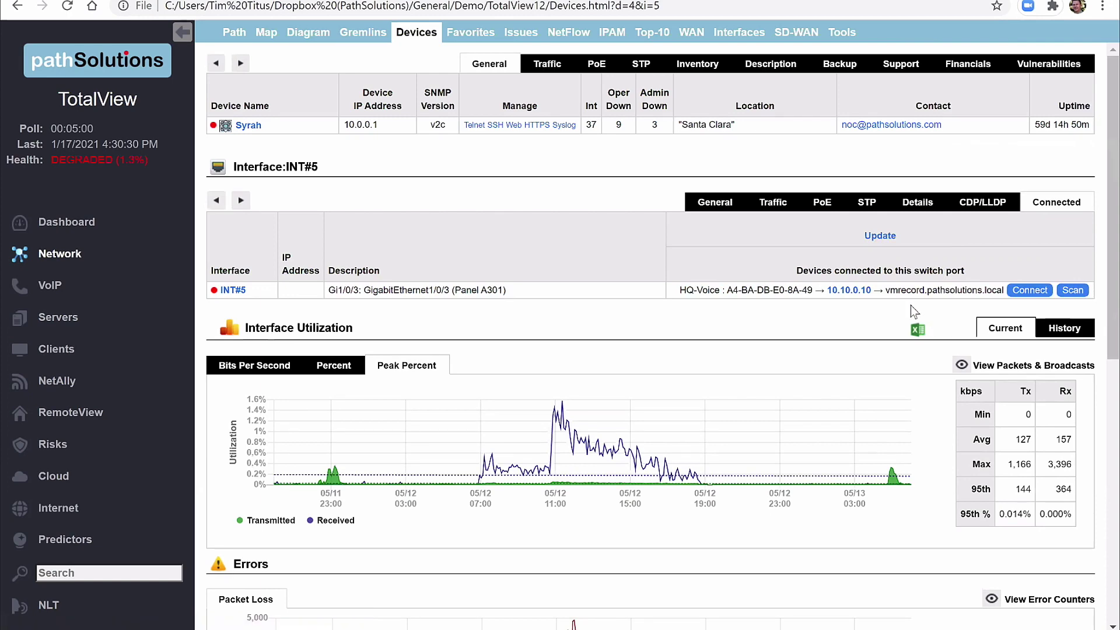
left_click(707, 204)
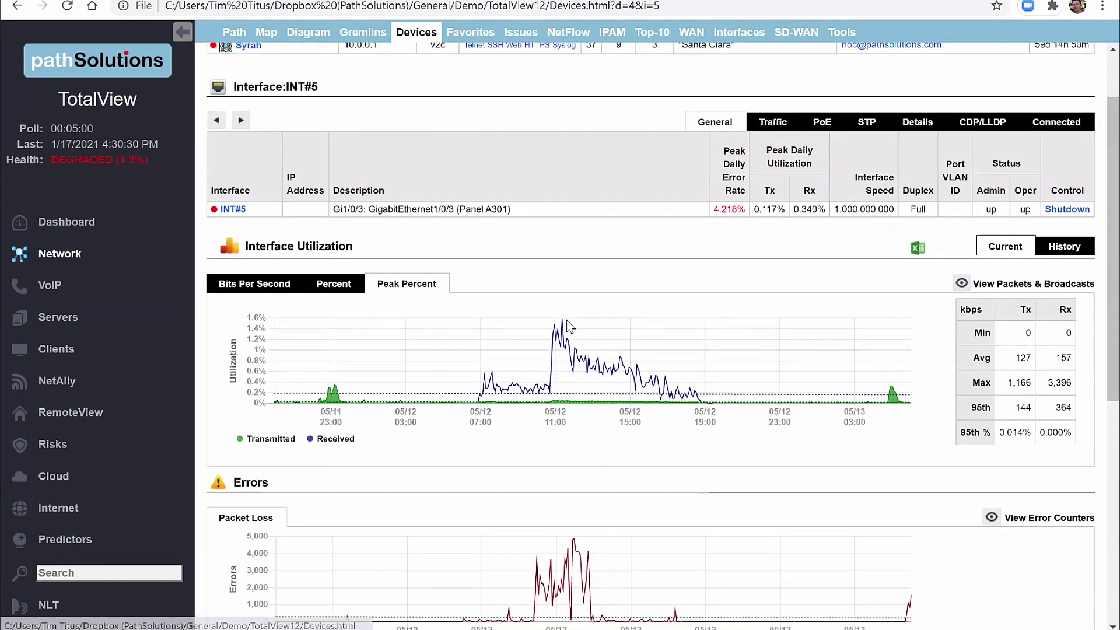
scroll(566, 327, "down", 3)
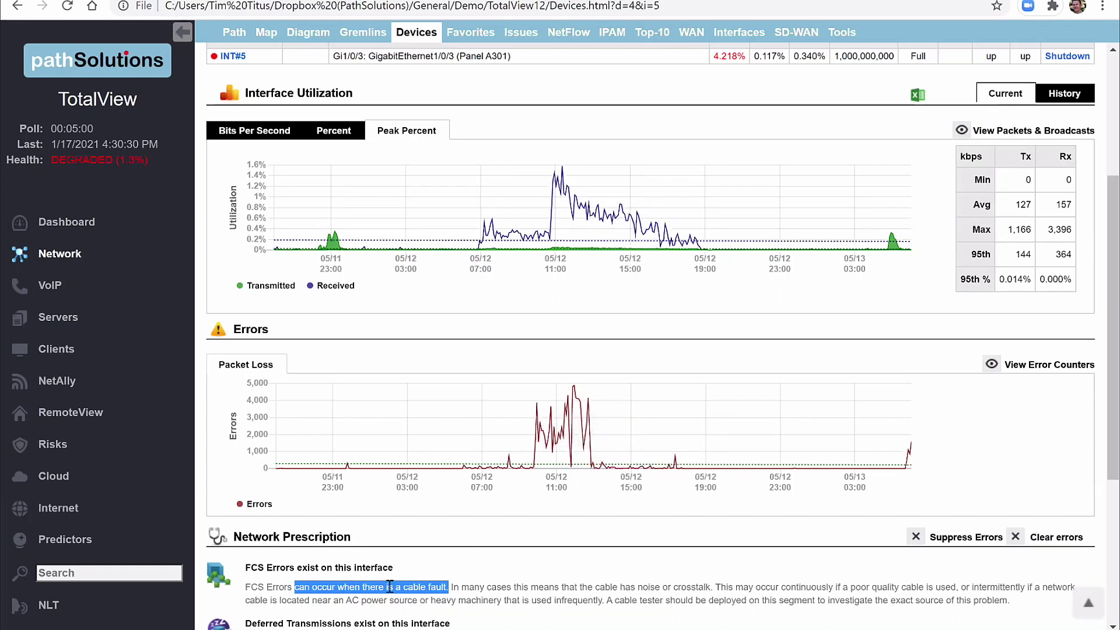
left_click(390, 587)
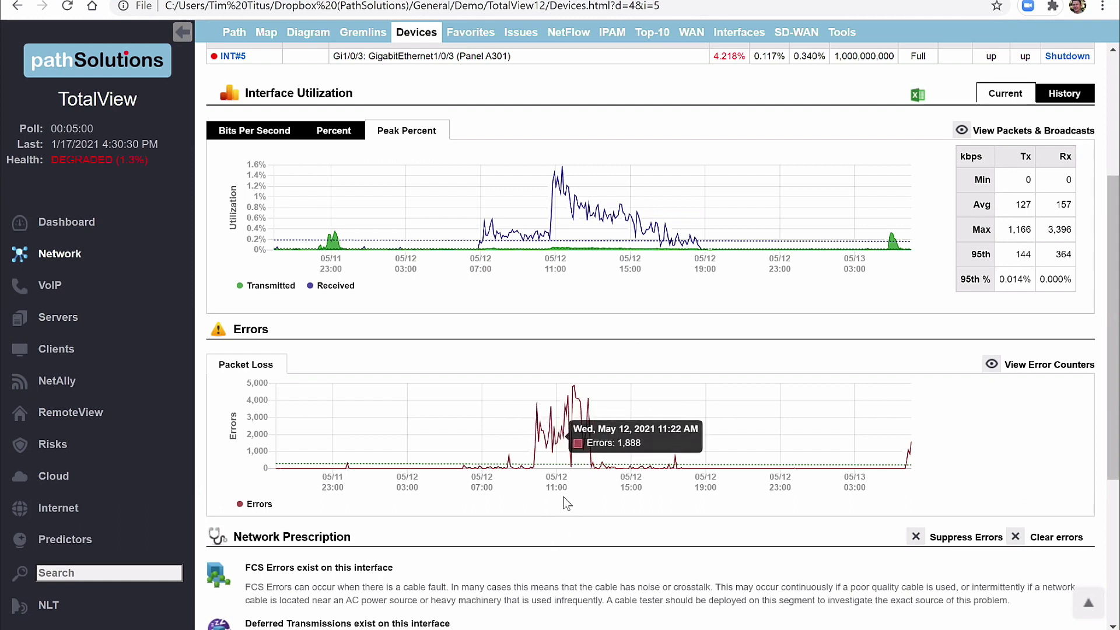
left_click(1023, 370)
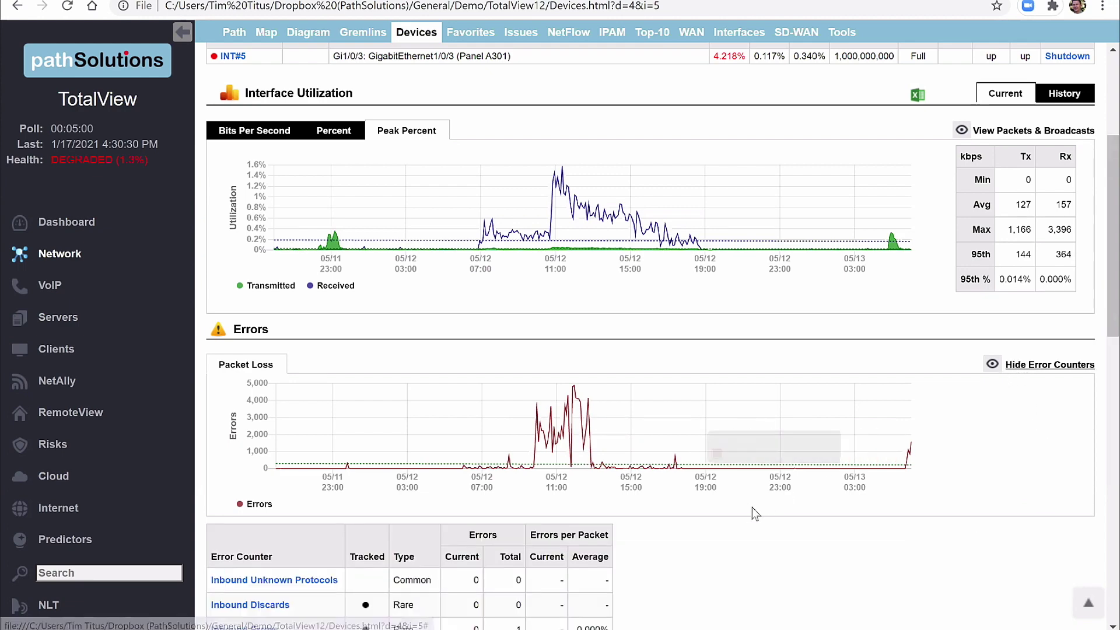
scroll(669, 523, "down", 1)
scroll(670, 523, "down", 5)
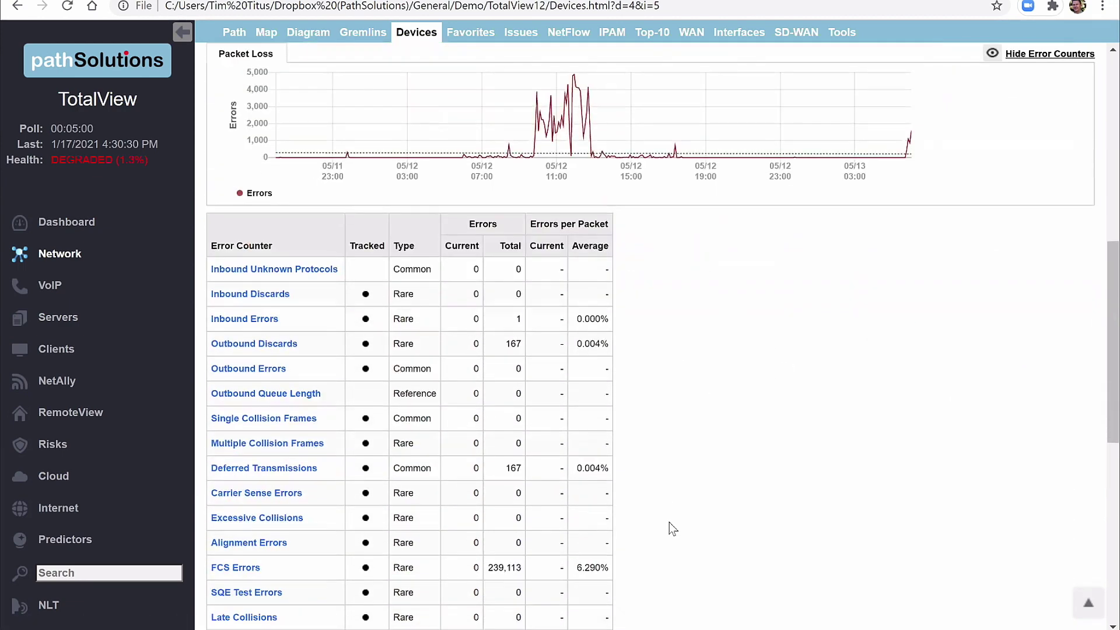
scroll(669, 517, "down", 1)
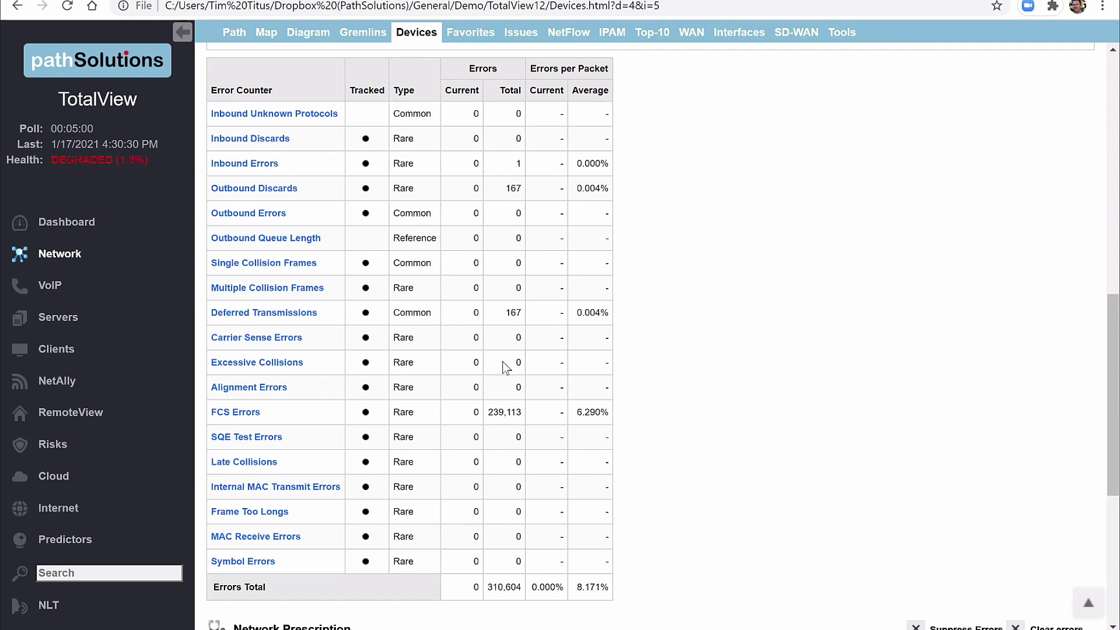
scroll(500, 365, "down", 3)
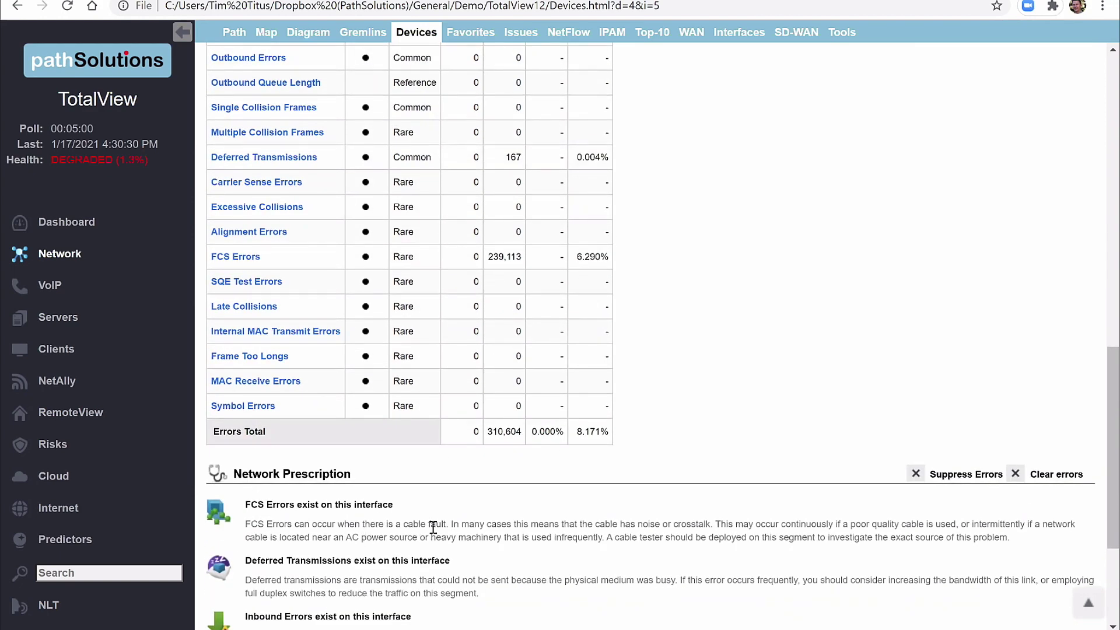
scroll(635, 400, "up", 3)
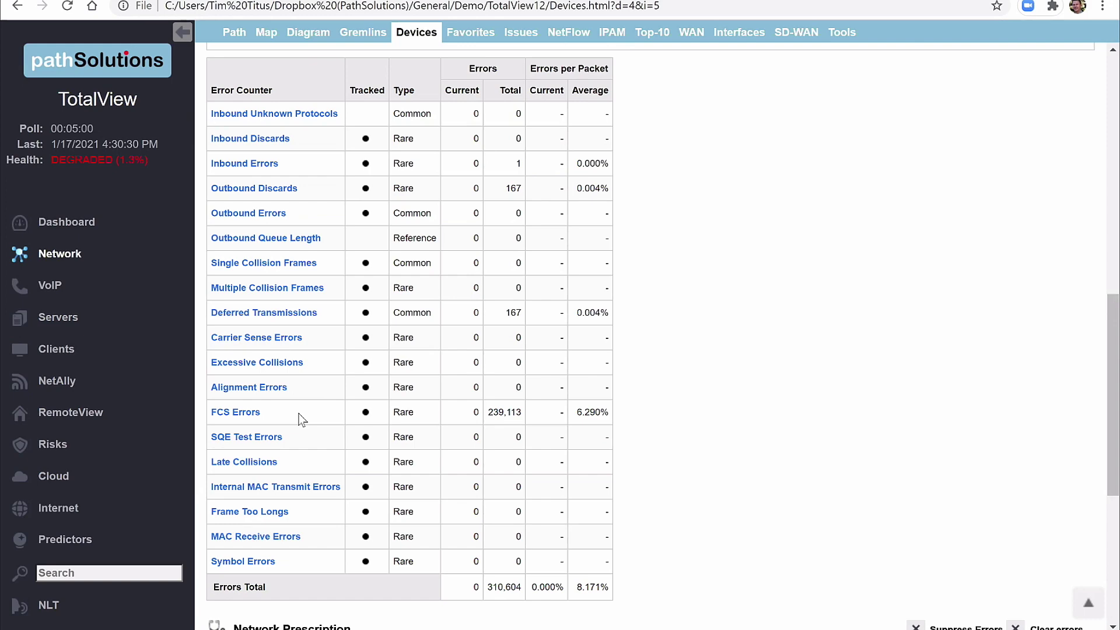
left_click(246, 415)
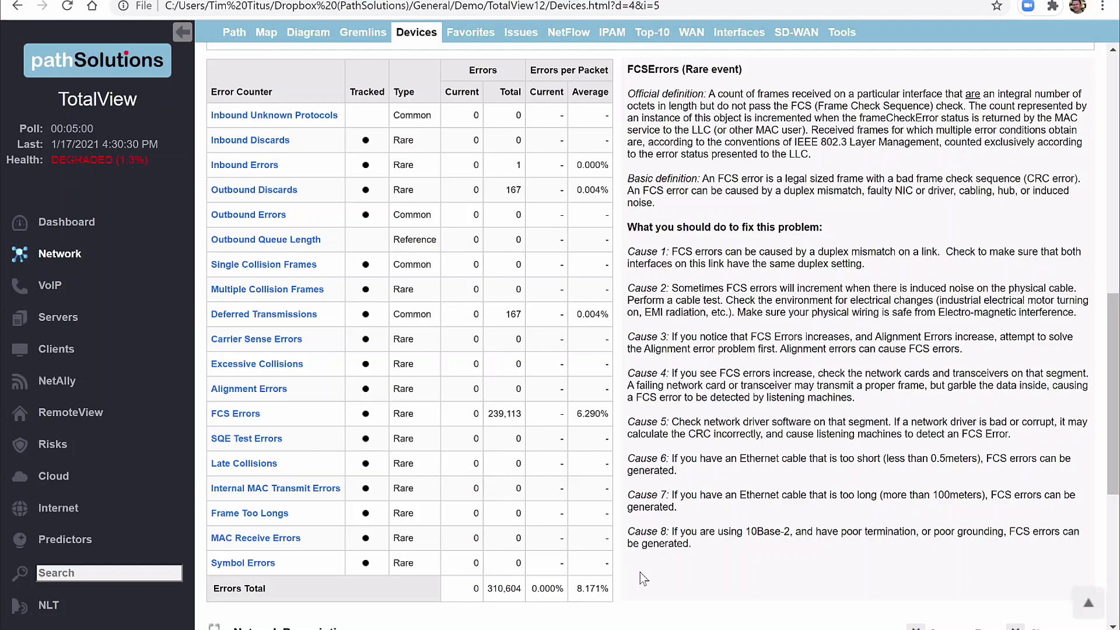
Switch to the Path page with empty Source and Destination IP Address fields.
left_click(231, 37)
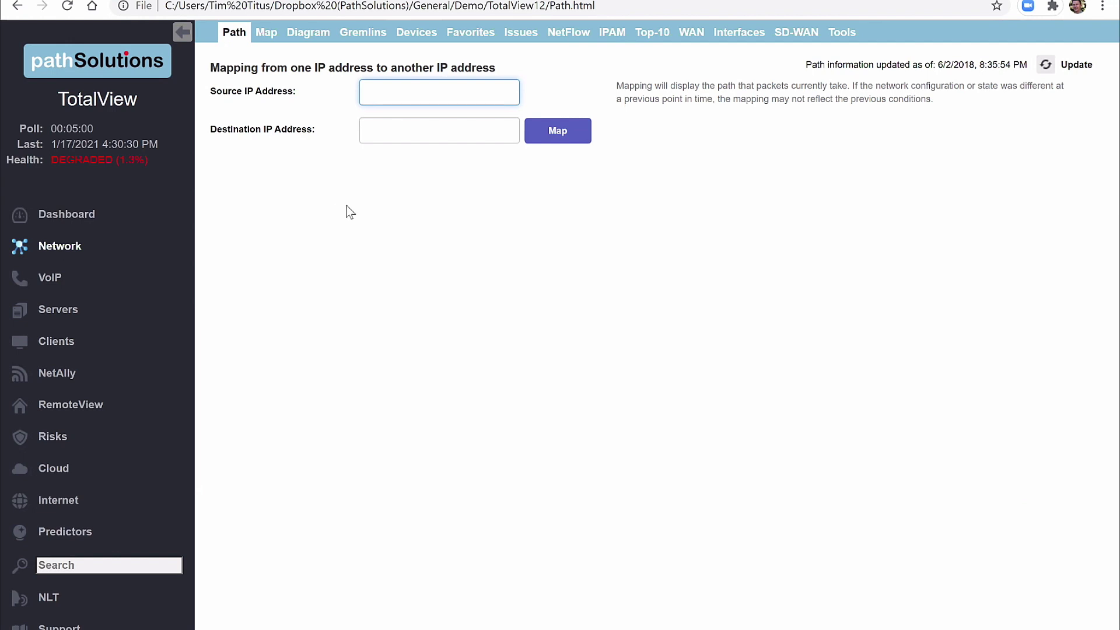
Map the path from source 10.0.0.40 to destination 10.30.0.12 using autofill suggestions.
left_click(387, 91)
left_click(395, 122)
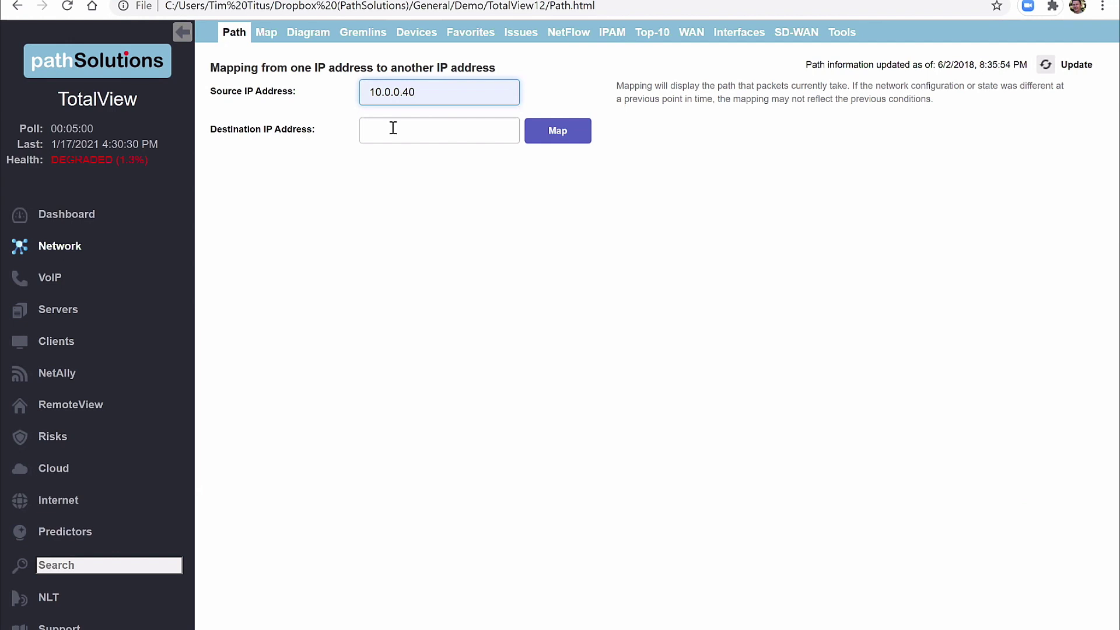
left_click(393, 127)
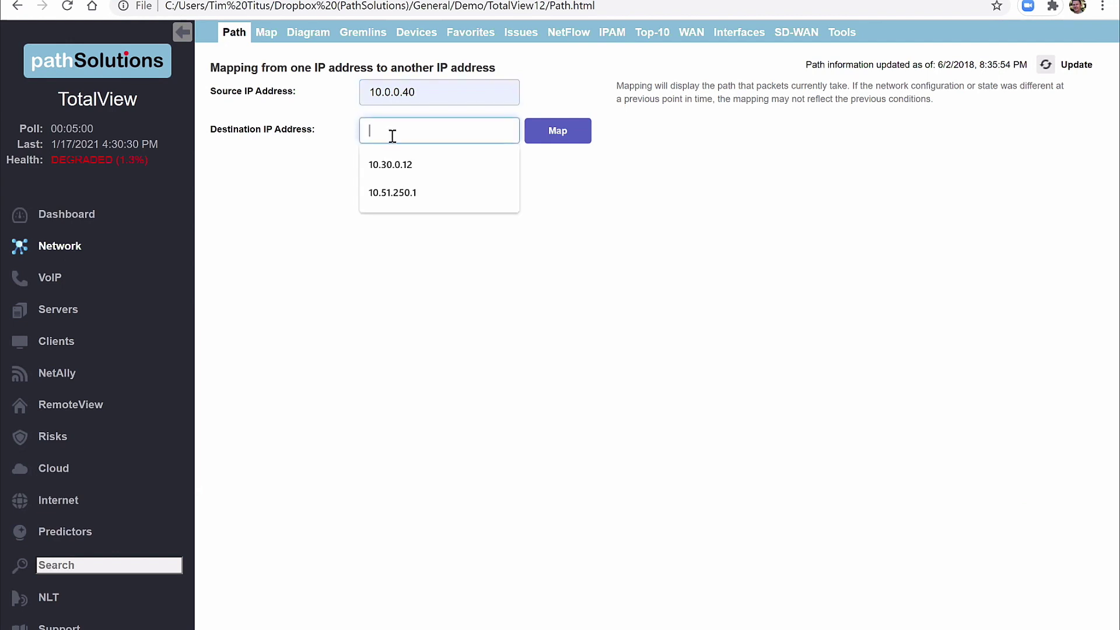
left_click(395, 165)
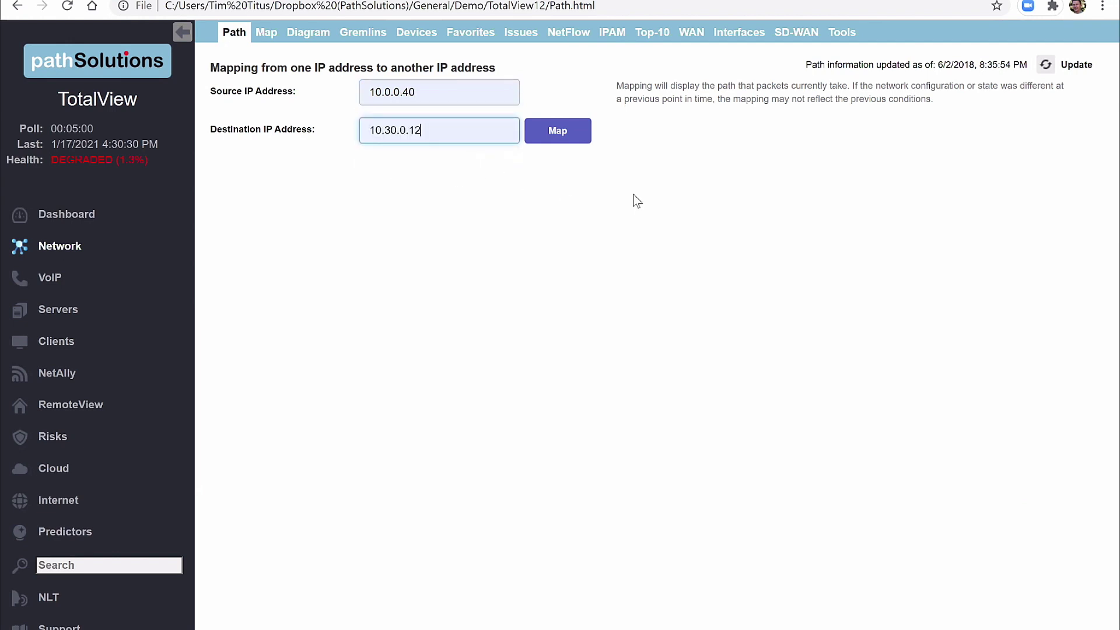
left_click(559, 133)
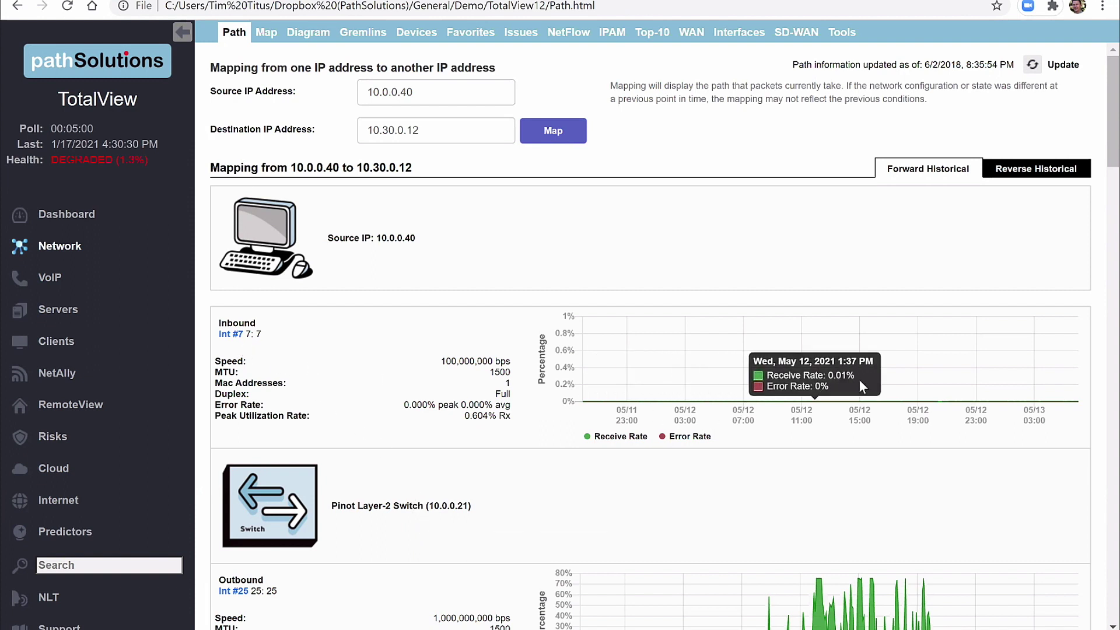
Read the utilization chart values, including Pinot Int #25's 75.52% transmit peak, and scroll onward.
mouse_move(894, 377)
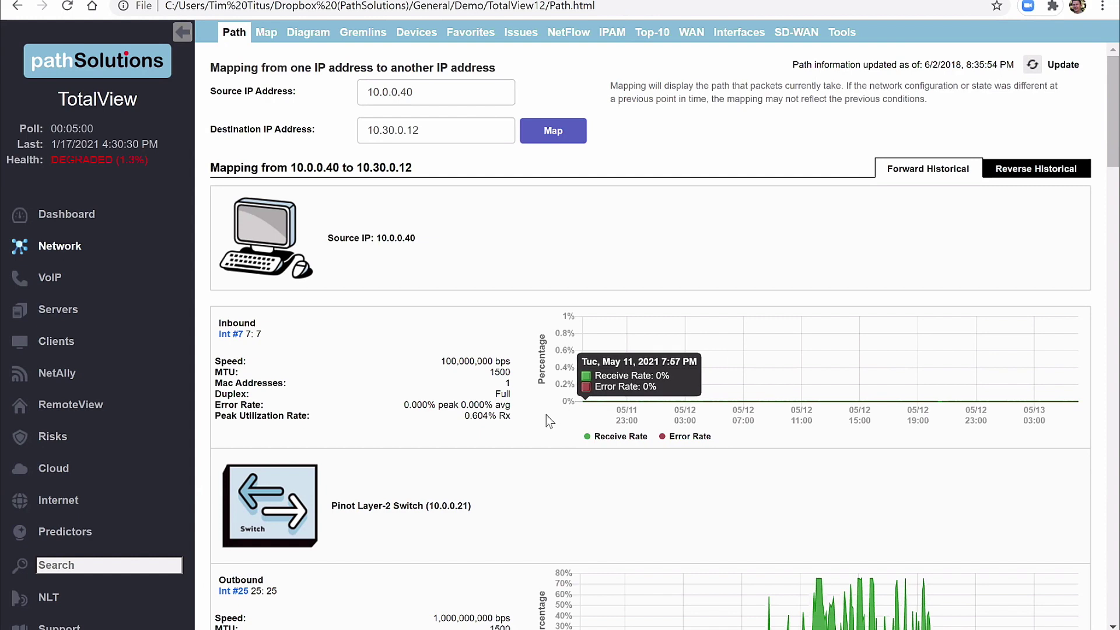
scroll(530, 426, "down", 1)
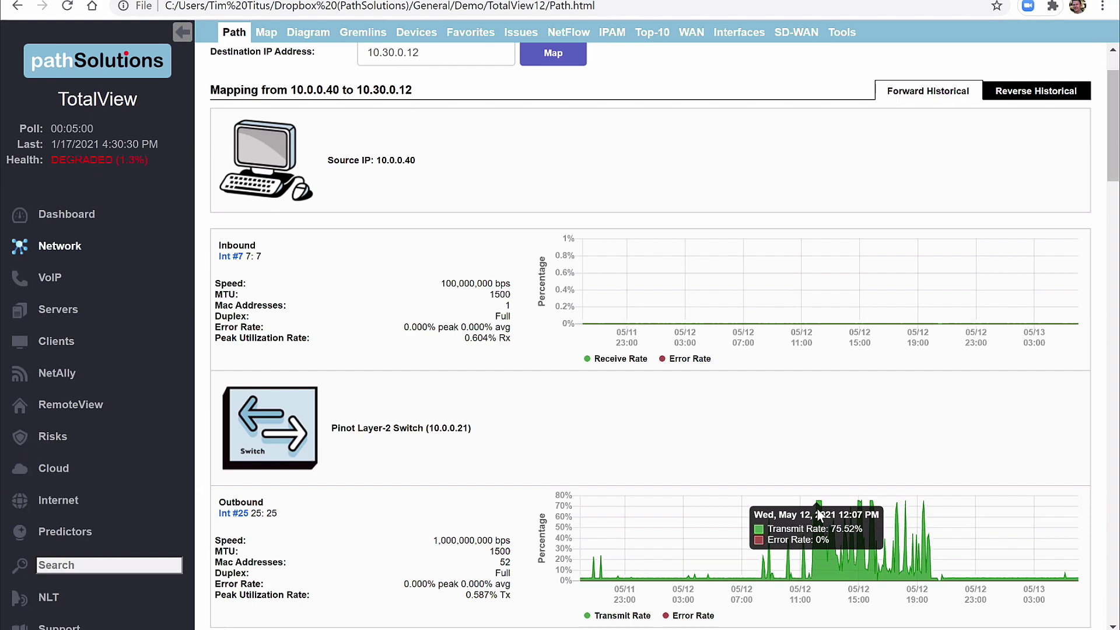
scroll(525, 525, "down", 4)
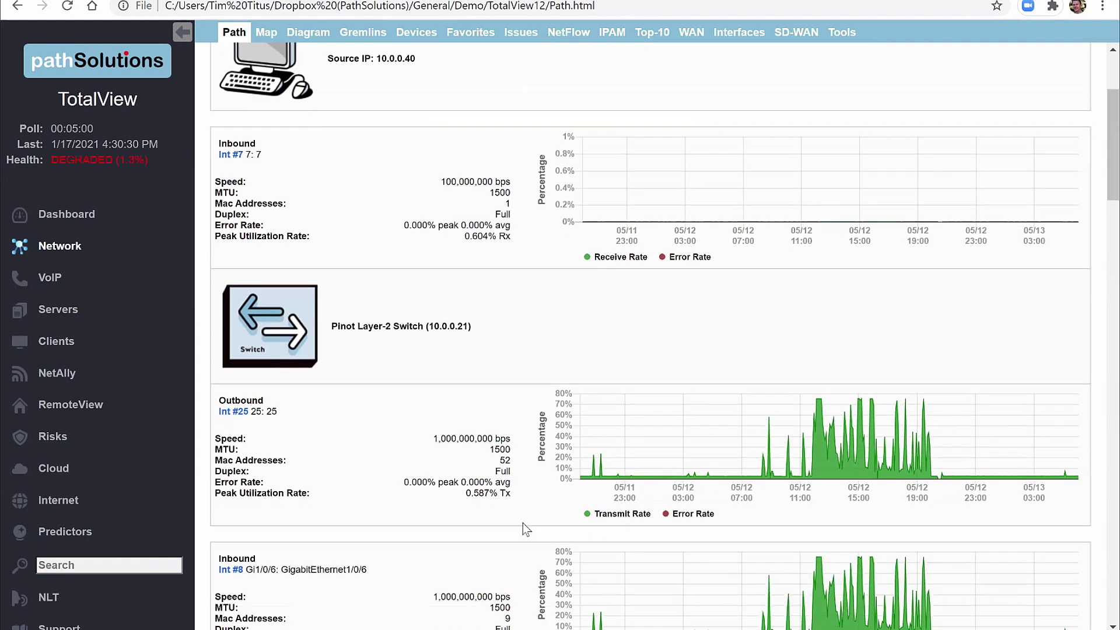
scroll(523, 523, "down", 4)
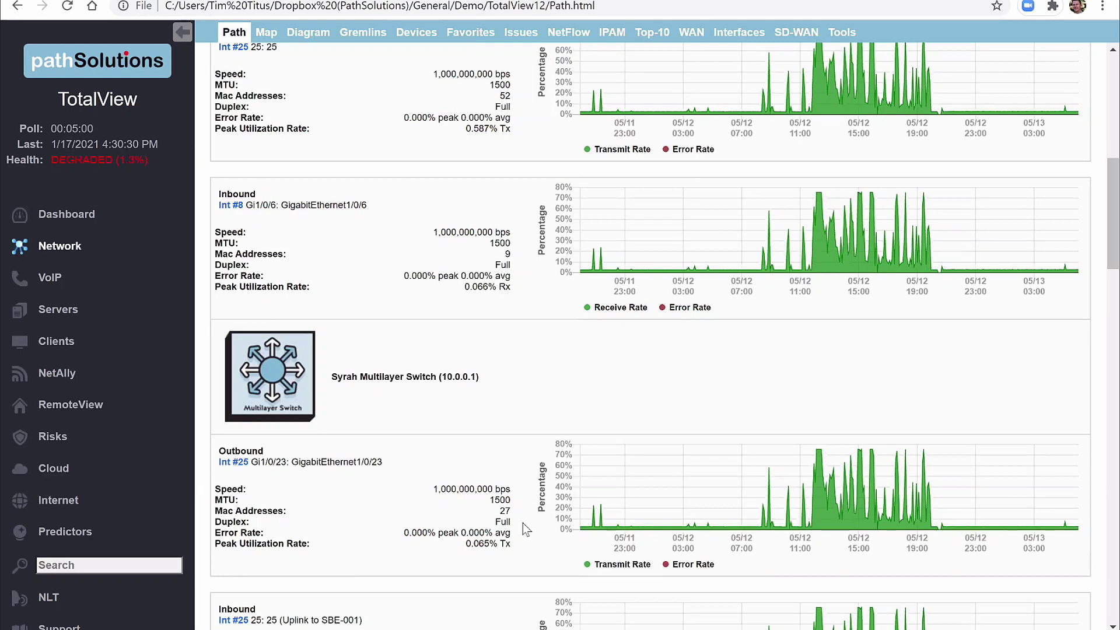
scroll(522, 522, "down", 7)
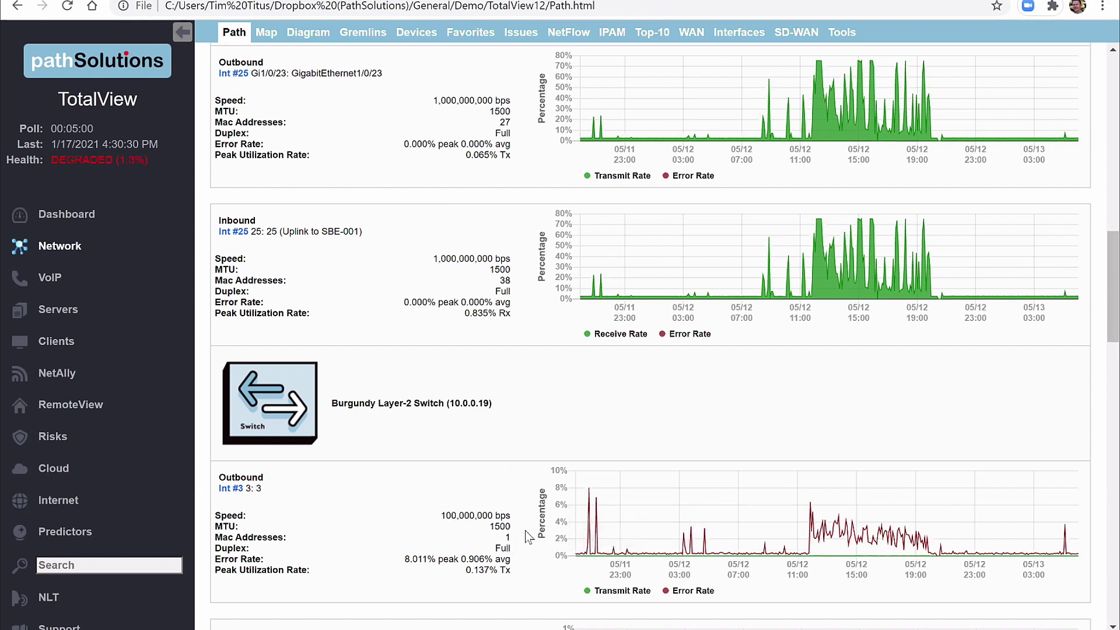
Scroll to the SantaClara Router (10.0.0.2) and its Serial0/0/0 VOICE and class-default queue charts.
scroll(524, 531, "down", 7)
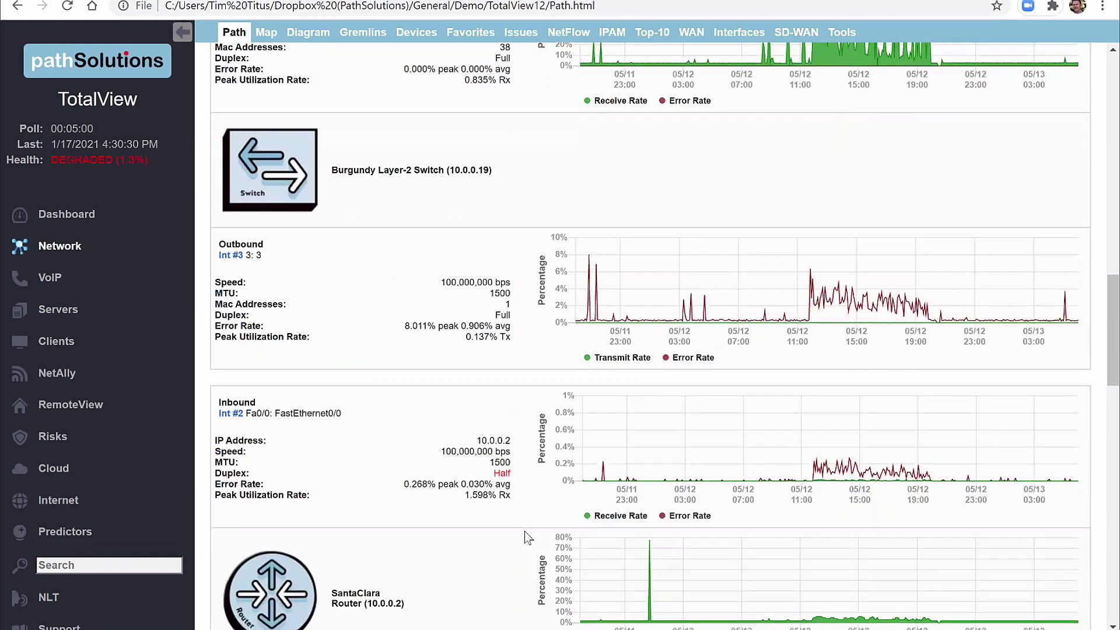
scroll(523, 530, "down", 1)
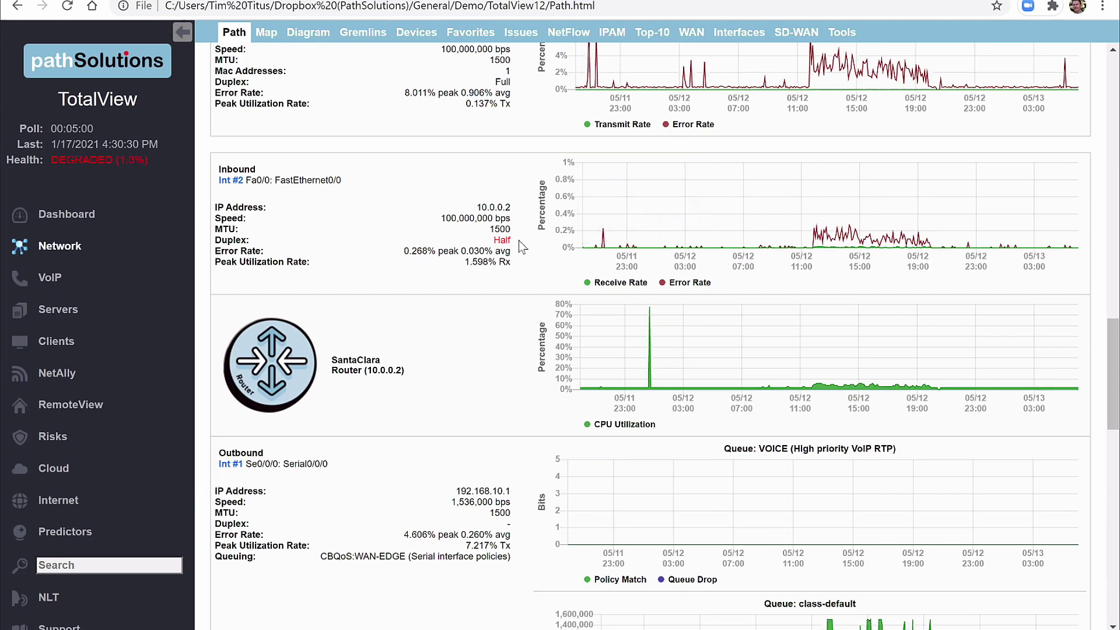
scroll(523, 249, "down", 4)
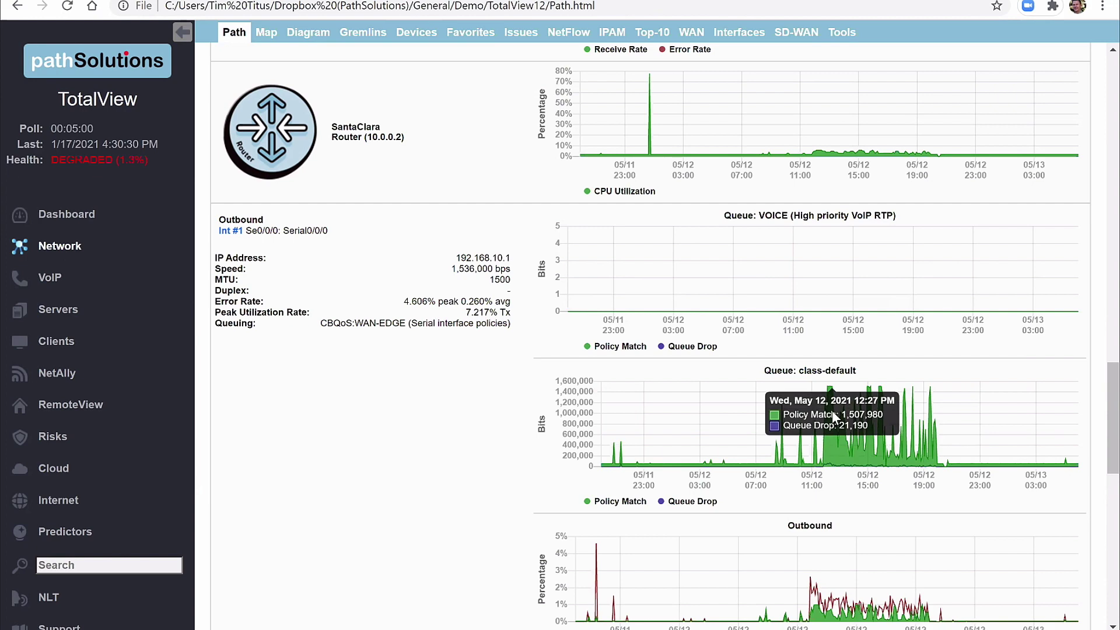
Open Serial0/0/0's QoS page showing VOICE and class-default queues and the WAN-EDGE policy map.
left_click(825, 259)
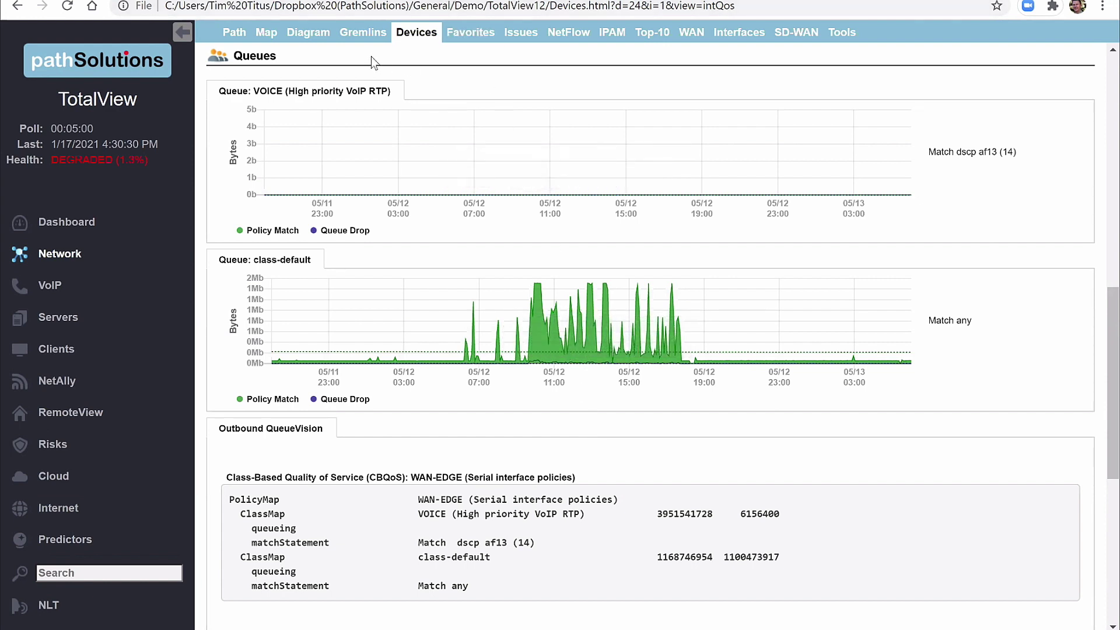
Show the North America site map with WAN links and the warning-flagged site and link.
left_click(268, 35)
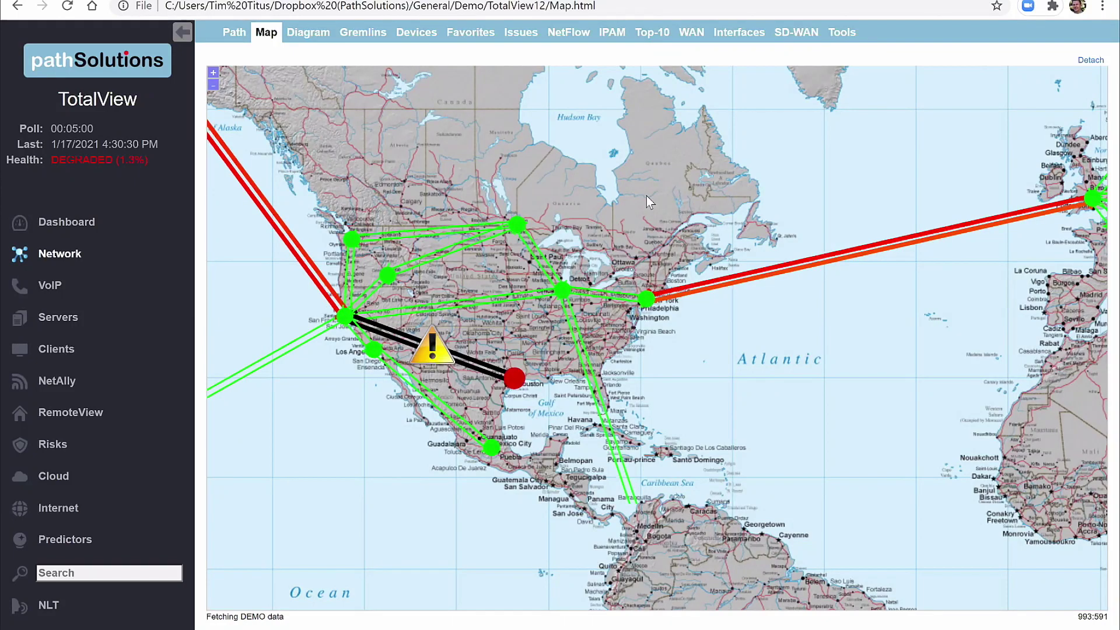
View the topology diagram grouped by Headquarters, Atlanta, Boston, Chicago, Austin and Sunnyvale, then return to Devices.
left_click(312, 46)
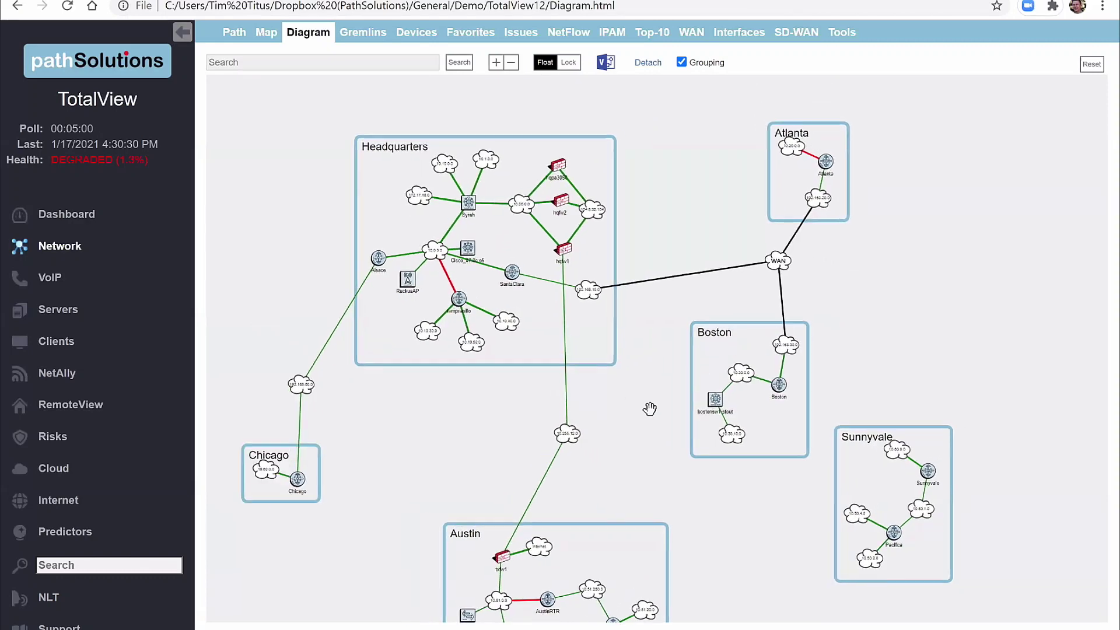
left_click(416, 34)
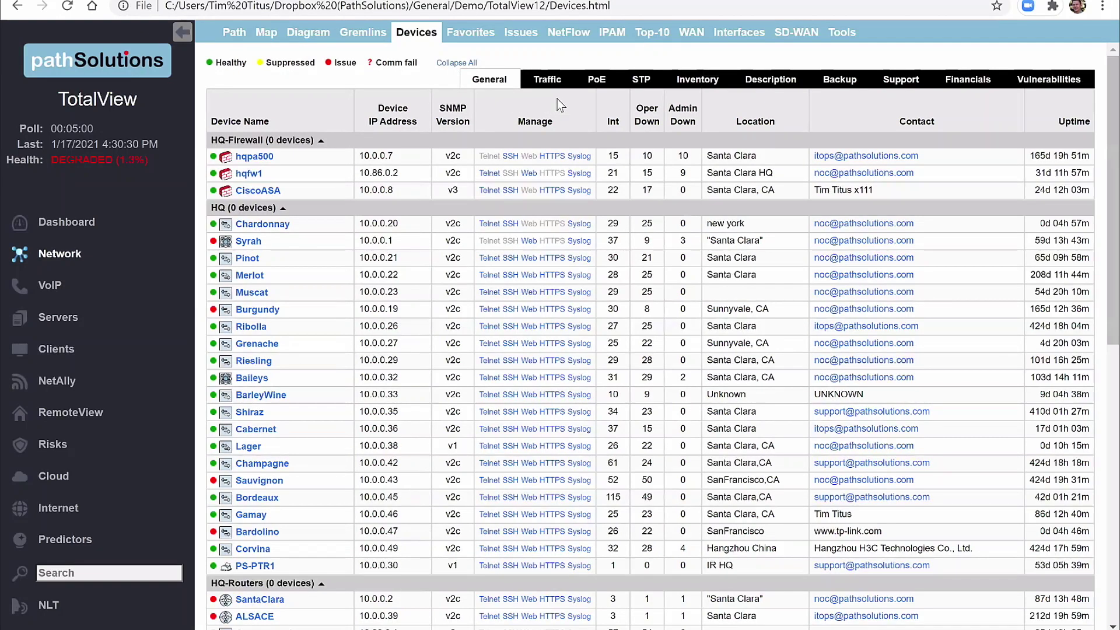
Browse the device list's per-device PoE, spanning-tree and hardware inventory views.
mouse_move(601, 104)
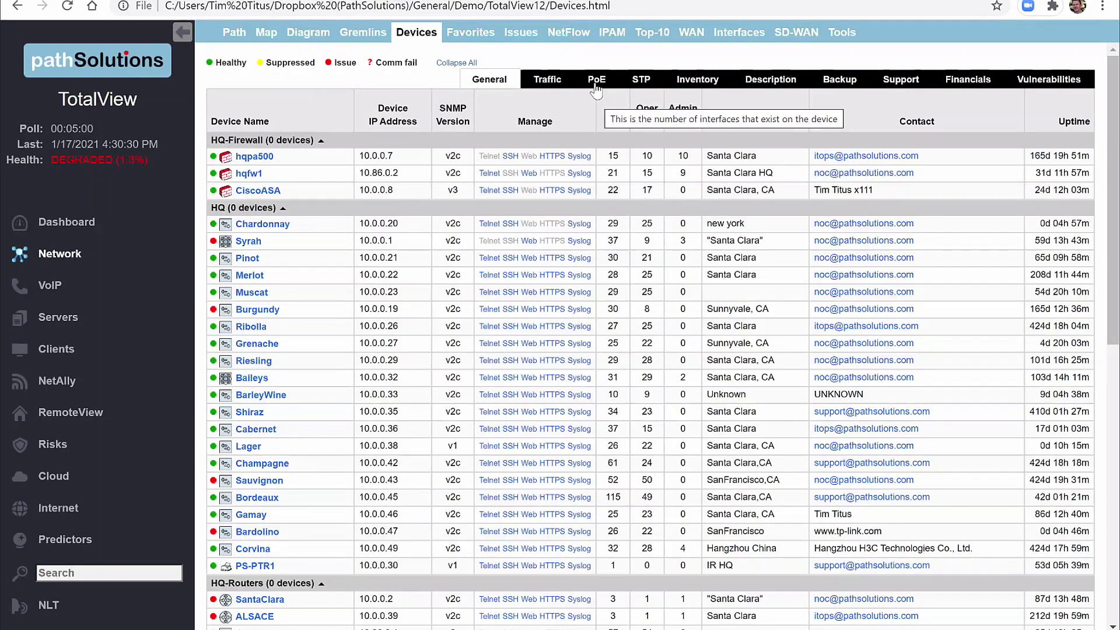
left_click(596, 81)
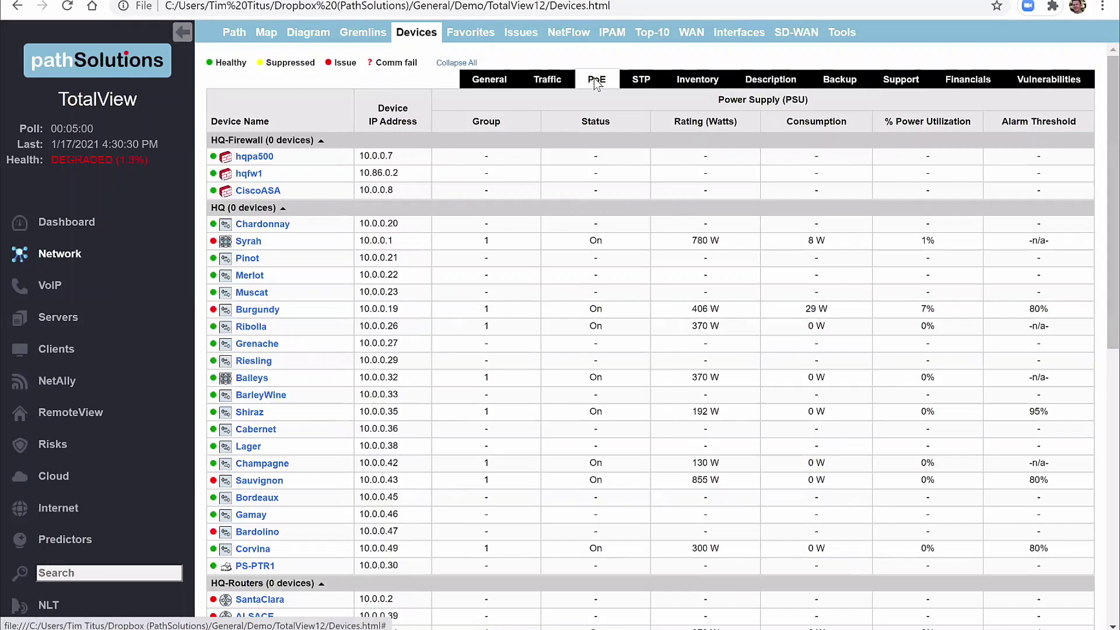
left_click(638, 82)
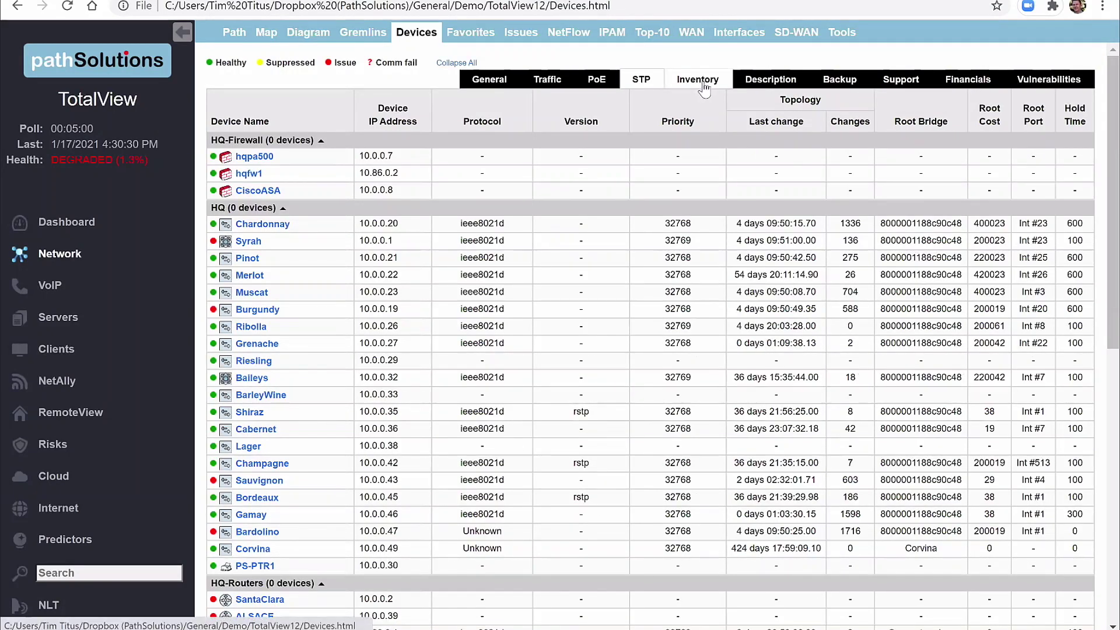
left_click(702, 84)
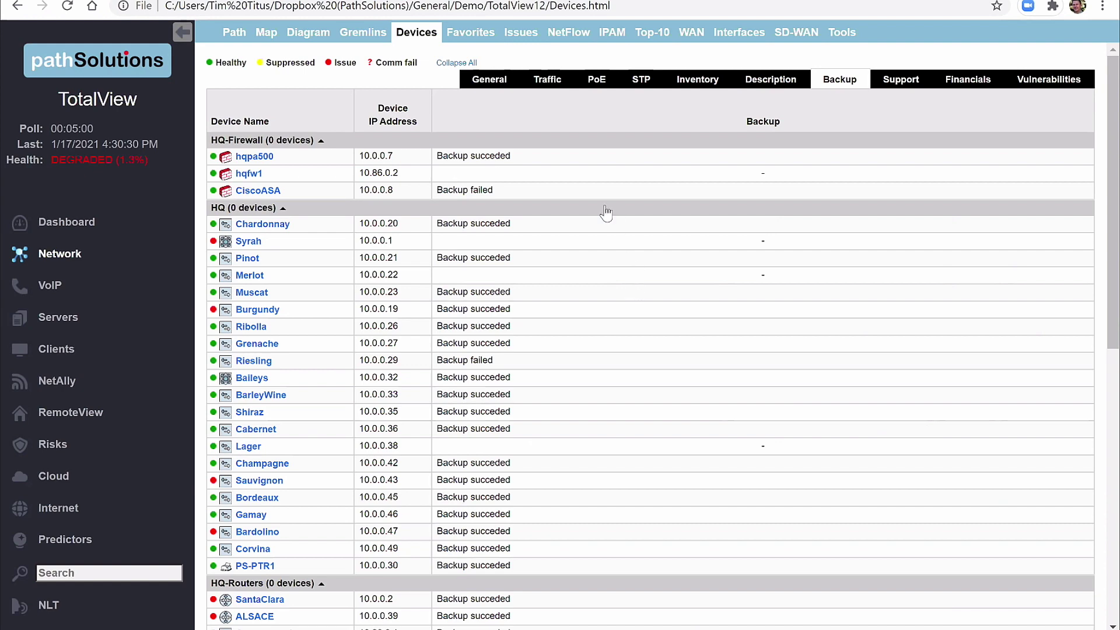
Restore the General device columns, review the Issues report of overloaded or erroring interfaces, then go to Predictors.
left_click(497, 84)
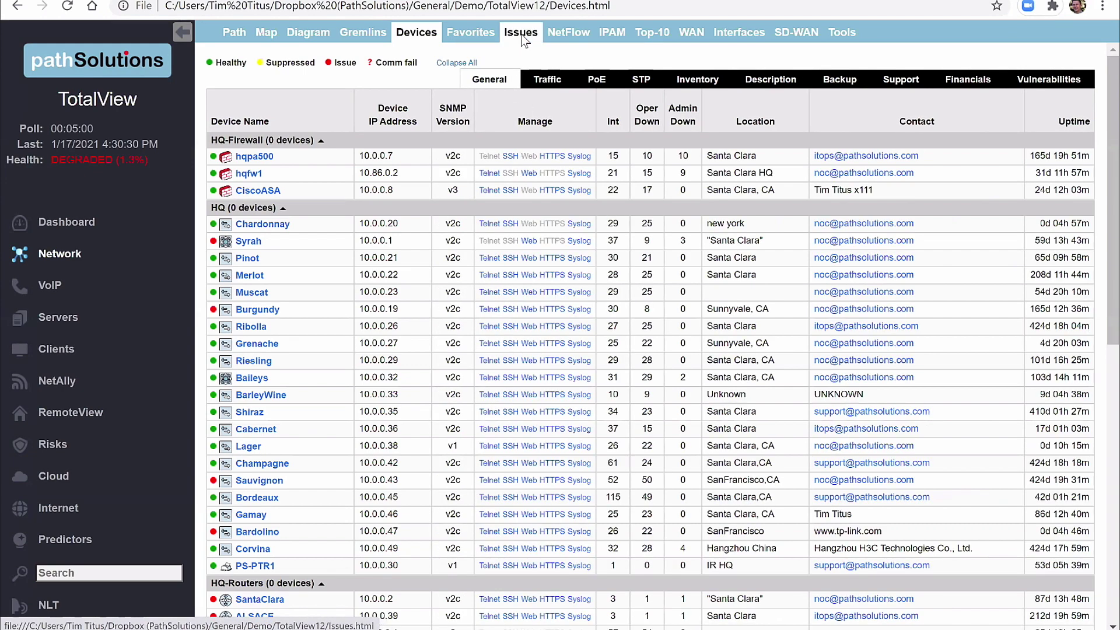
left_click(521, 33)
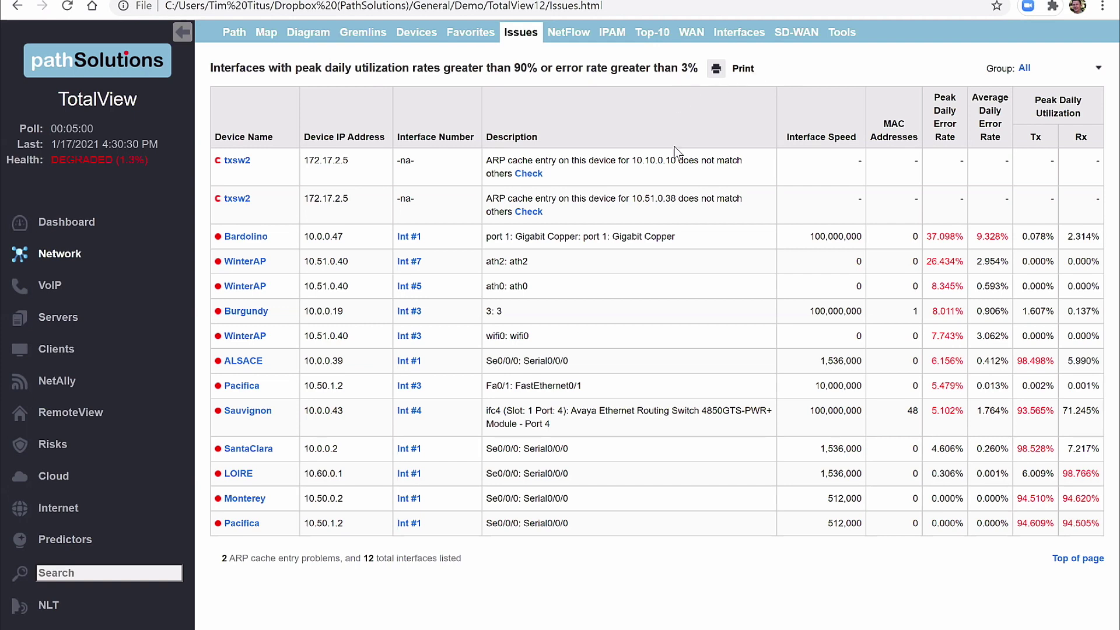
left_click(68, 543)
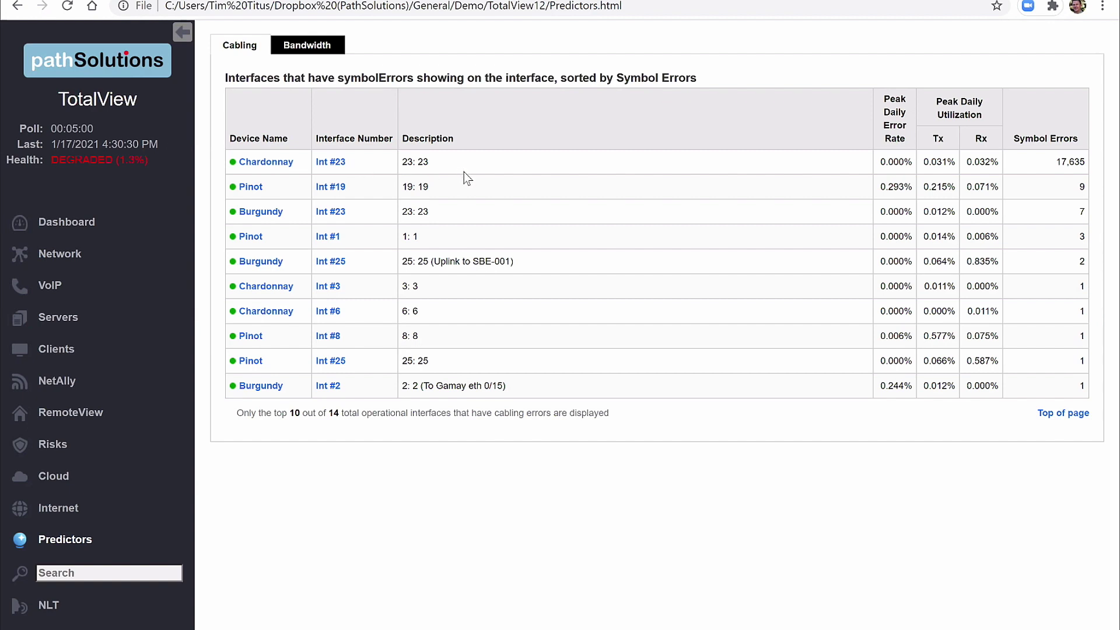
Switch Predictors to the Bandwidth view, ranking interfaces by soonest predicted peak utilization.
left_click(305, 54)
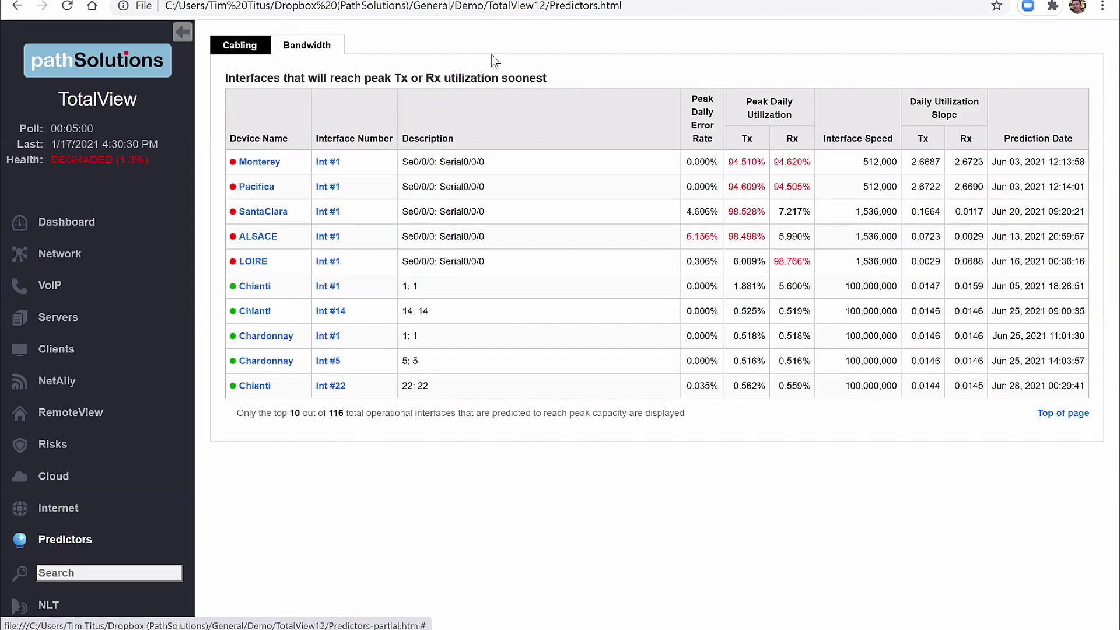